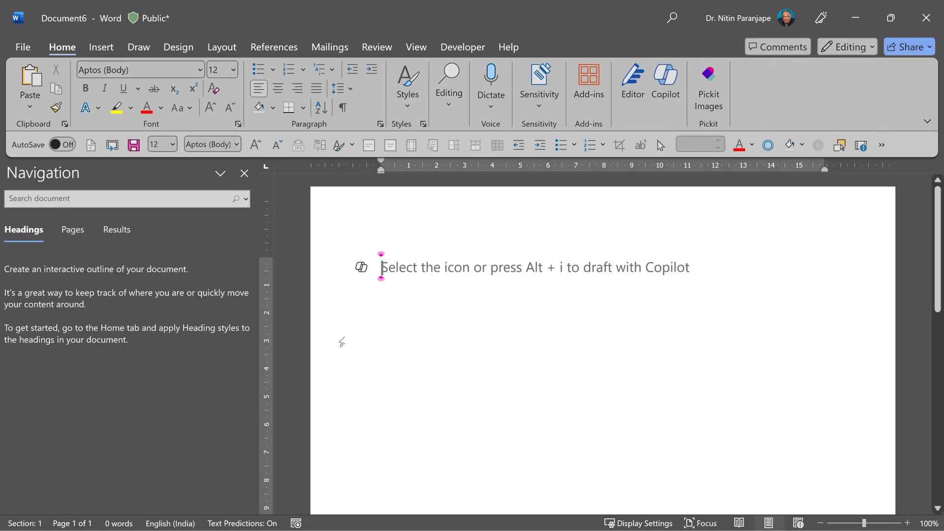
# Step: Enter 'Proposal for system x' as the document title in the Title style
pyautogui.write('Proposal for system x')
pyautogui.hotkey('ctrl', 'alt', '1')
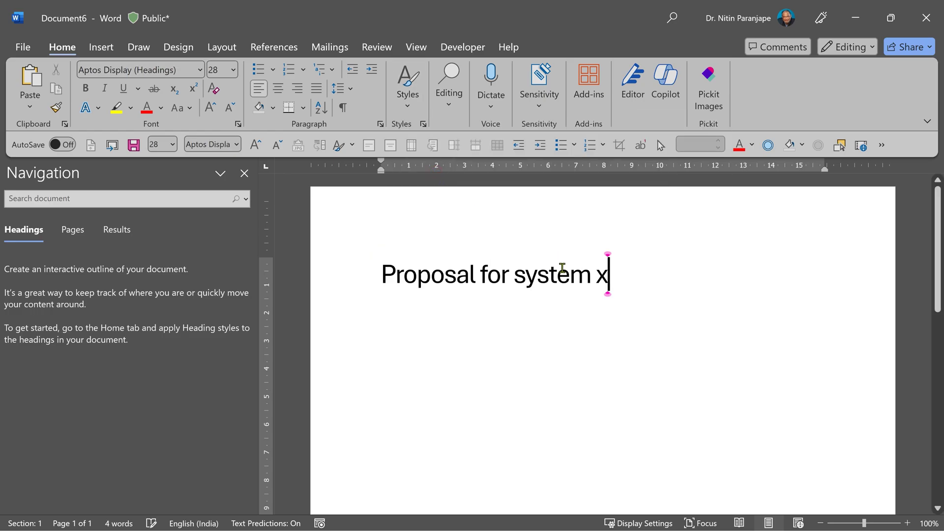
pyautogui.press('Return')
# Step: Add an Introduction heading in Heading 1 followed by a =rand(1,3) sample paragraph
pyautogui.write('Introduction')
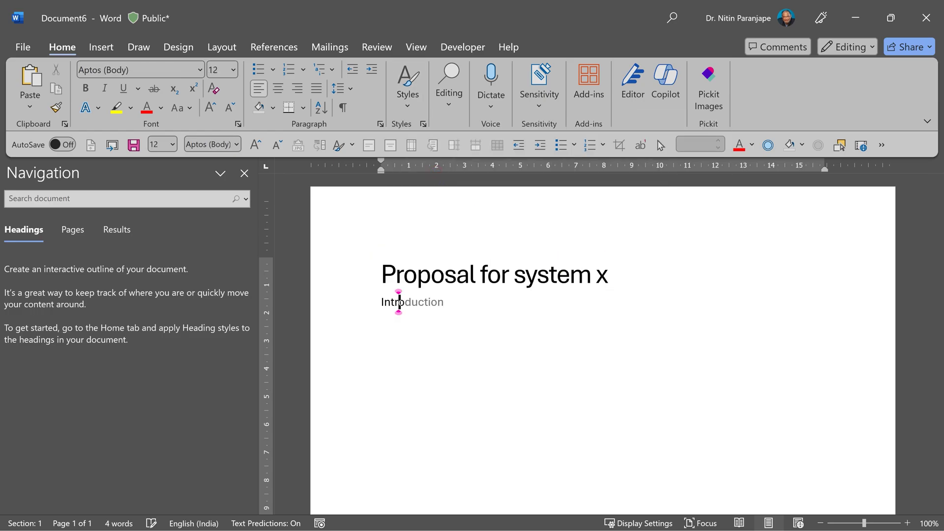
pyautogui.click(408, 89)
pyautogui.click(590, 135)
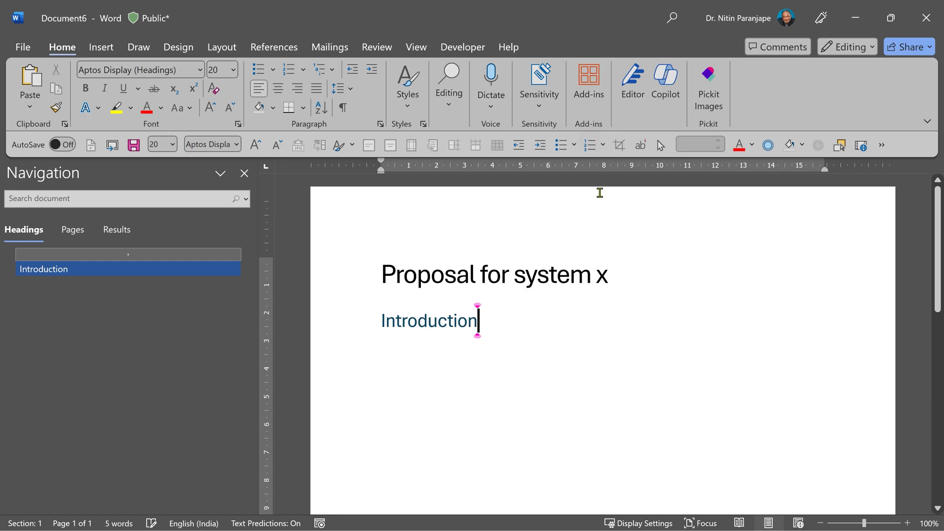
pyautogui.press('Return')
pyautogui.write('=rand(1,3)')
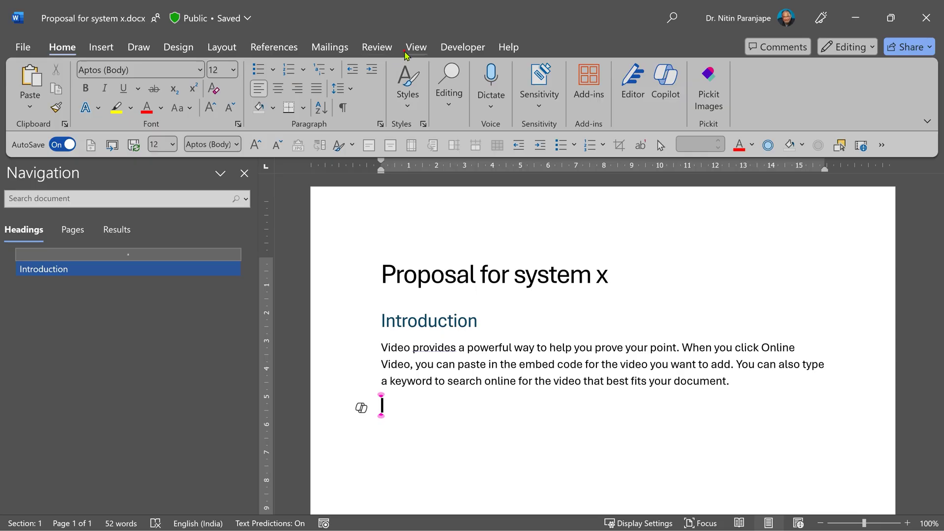
# Step: In Outline view, insert Scope of work.docx as a subdocument, choosing No to All on style renaming
pyautogui.click(413, 48)
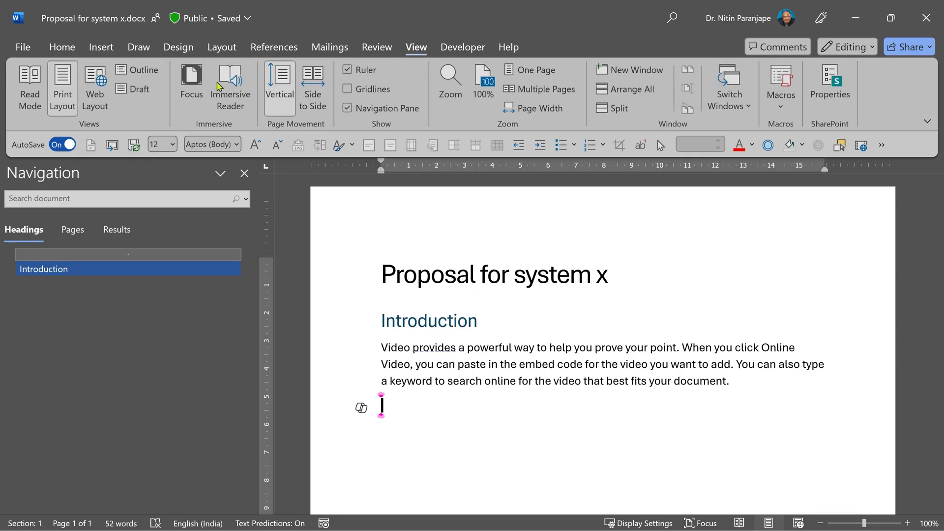
pyautogui.click(152, 70)
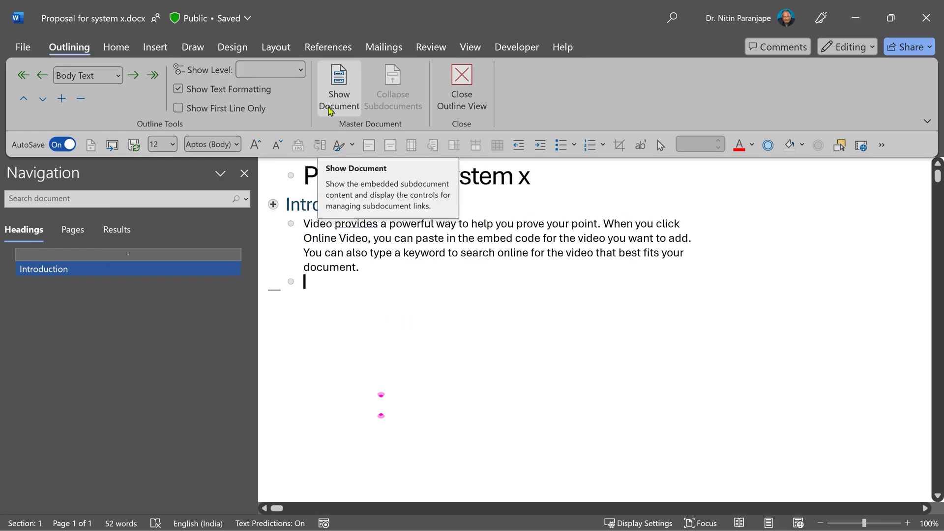
pyautogui.click(329, 109)
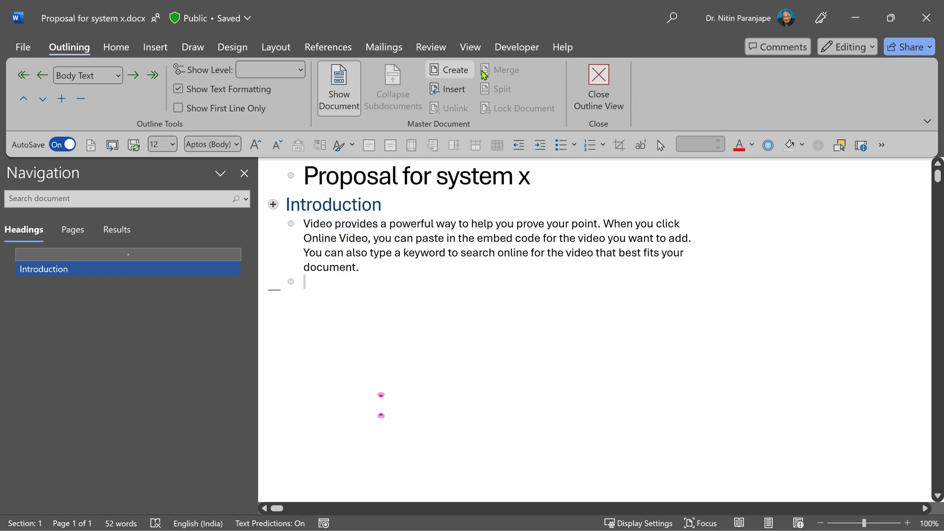
pyautogui.click(445, 90)
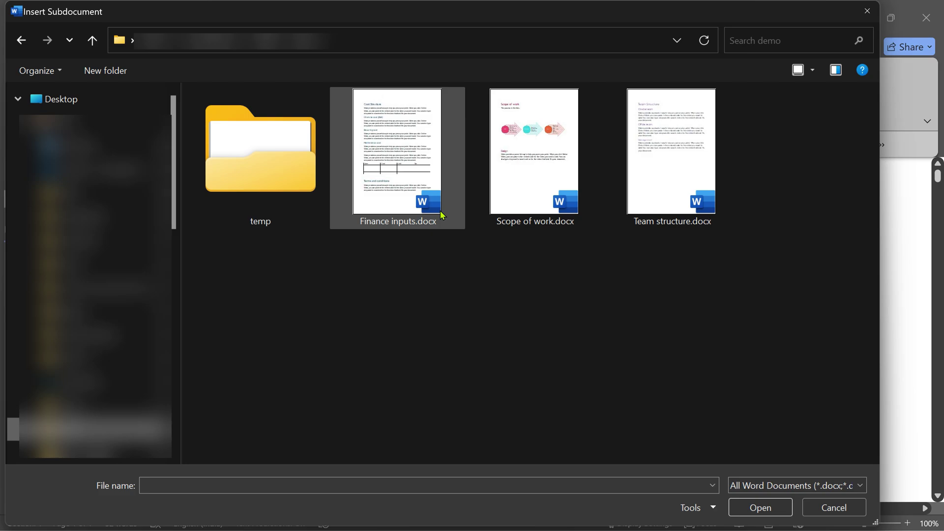
pyautogui.doubleClick(440, 210)
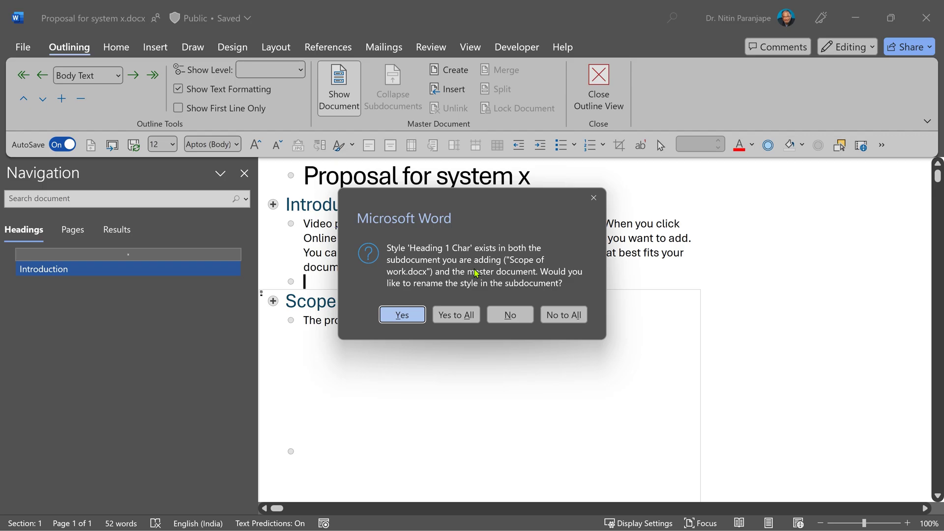
pyautogui.click(555, 317)
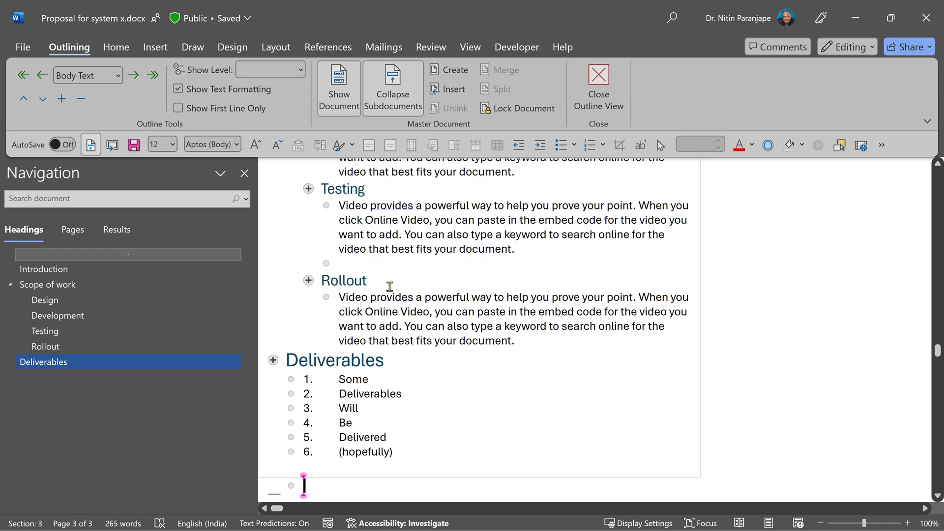
# Step: Close Outline view, review the Scope of work pages, and return to the document top
pyautogui.click(612, 98)
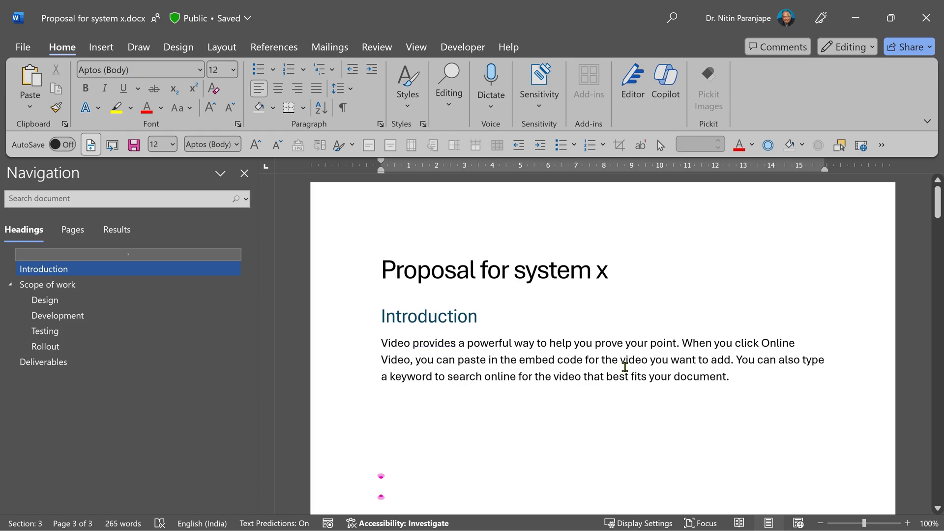
pyautogui.scroll(-10, 590, 344)
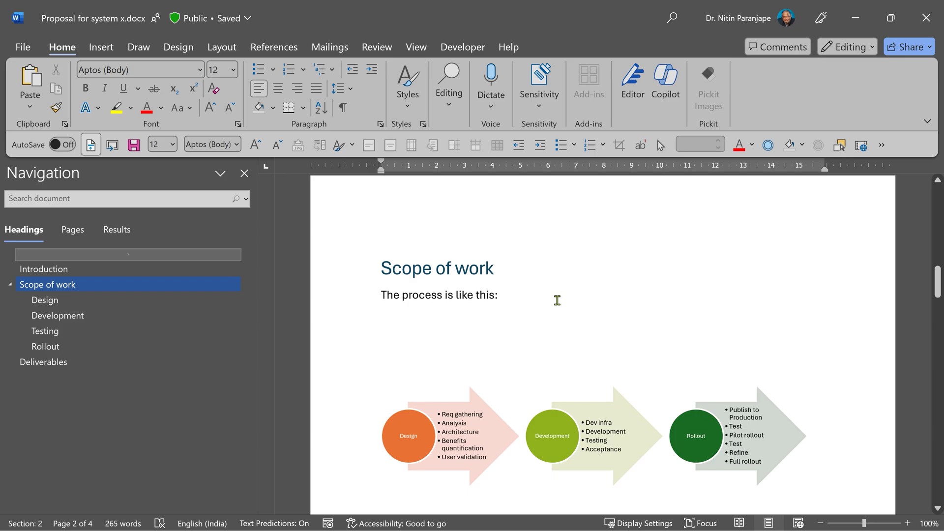
pyautogui.hotkey('alt', 'f')
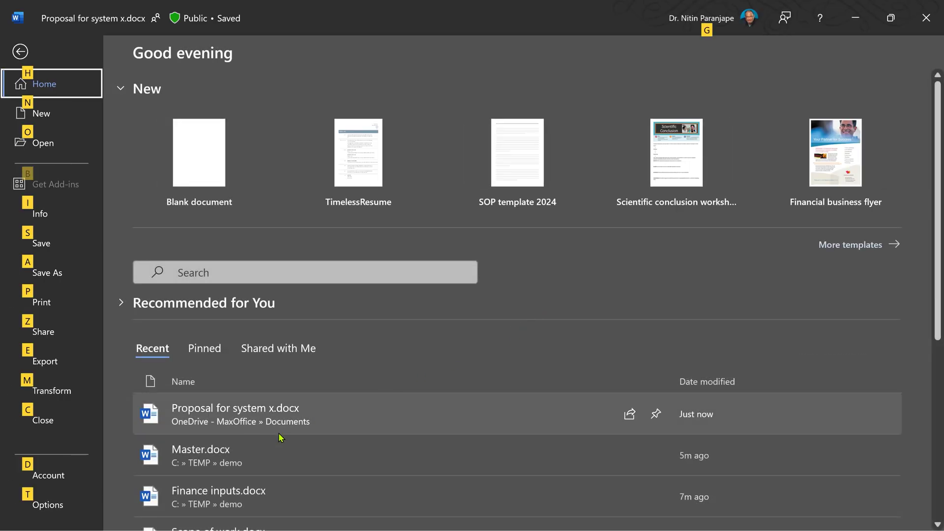
pyautogui.scroll(-2, 279, 437)
pyautogui.scroll(-1, 279, 437)
pyautogui.click(280, 462)
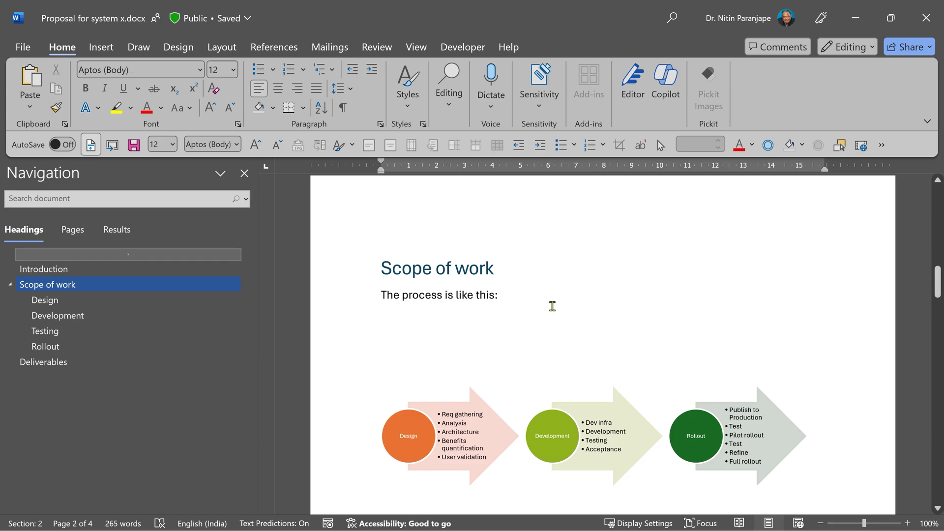
pyautogui.hotkey('ctrl', 'Home')
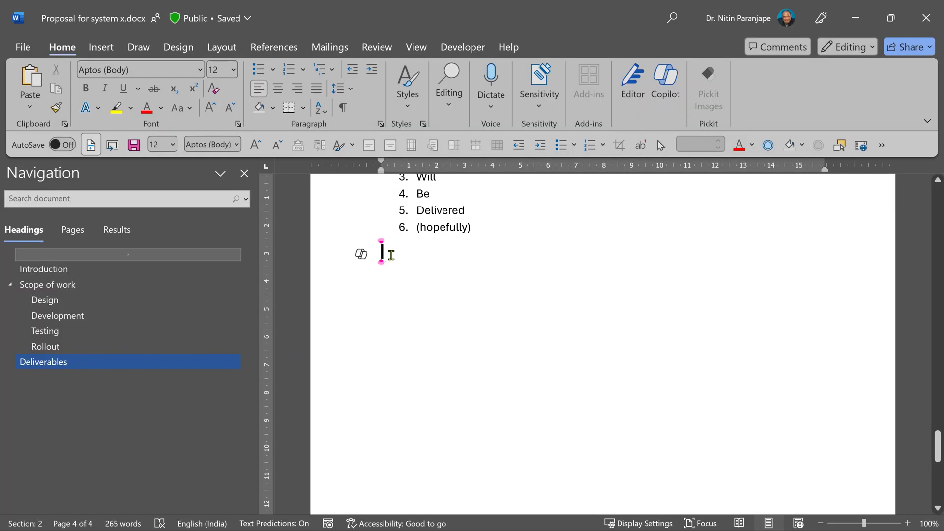
# Step: In Outline view, insert Finance inputs.docx as a subdocument from the Master Document group
pyautogui.click(413, 48)
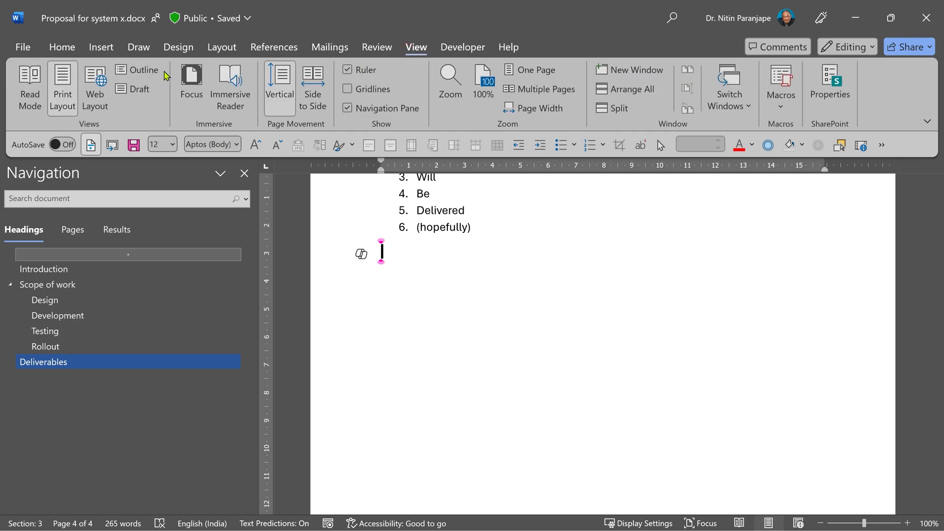
pyautogui.click(121, 70)
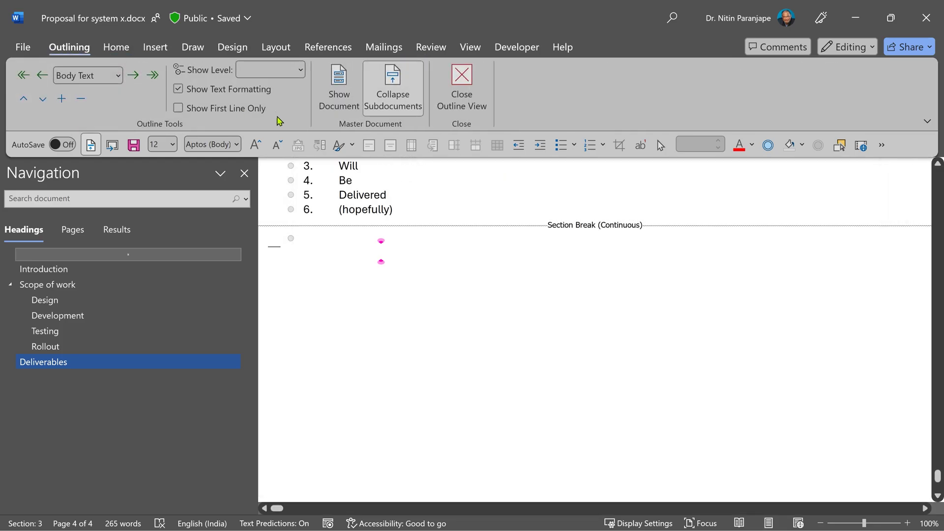
pyautogui.click(339, 99)
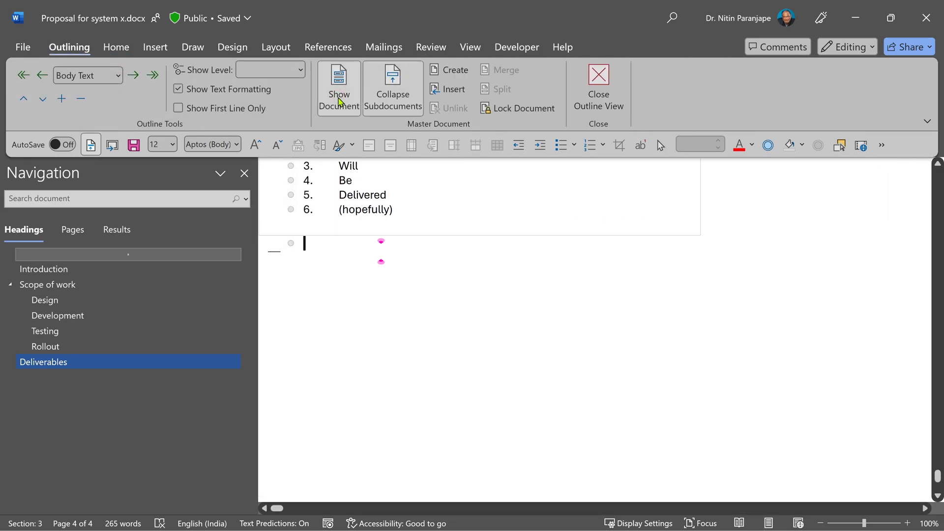
pyautogui.click(446, 89)
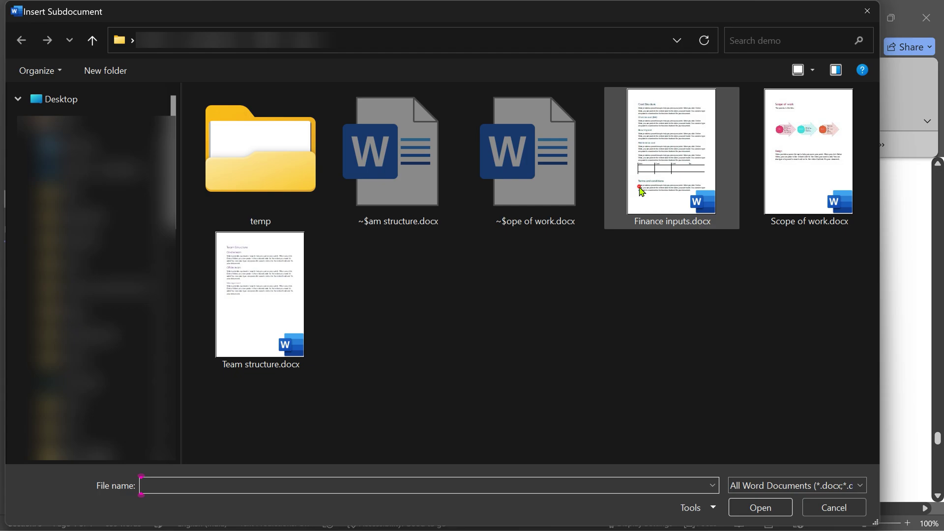
pyautogui.doubleClick(641, 192)
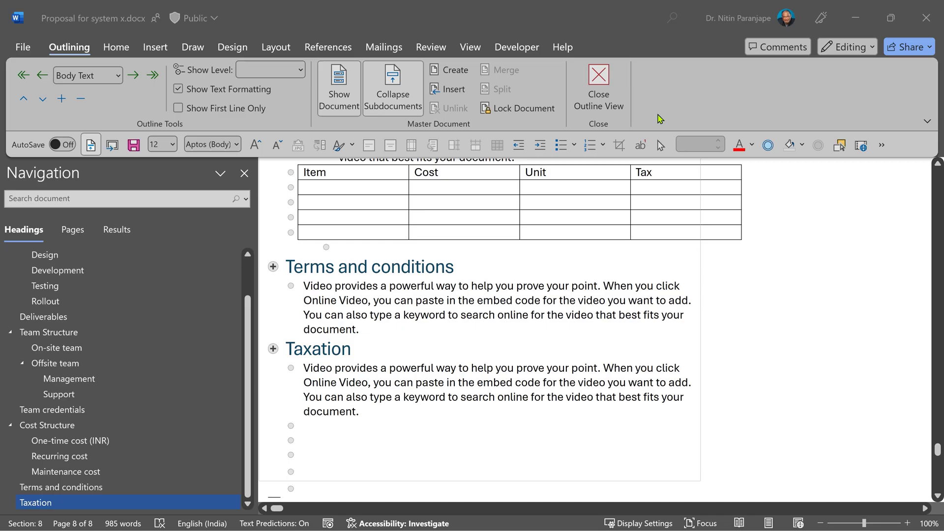
# Step: Back in page layout, add Top of Page page numbers to the header
pyautogui.click(610, 86)
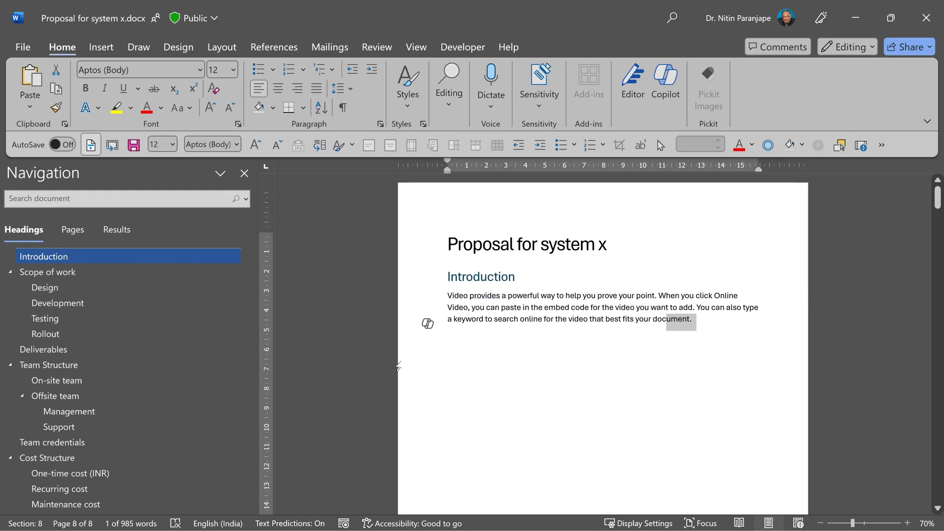
pyautogui.doubleClick(698, 185)
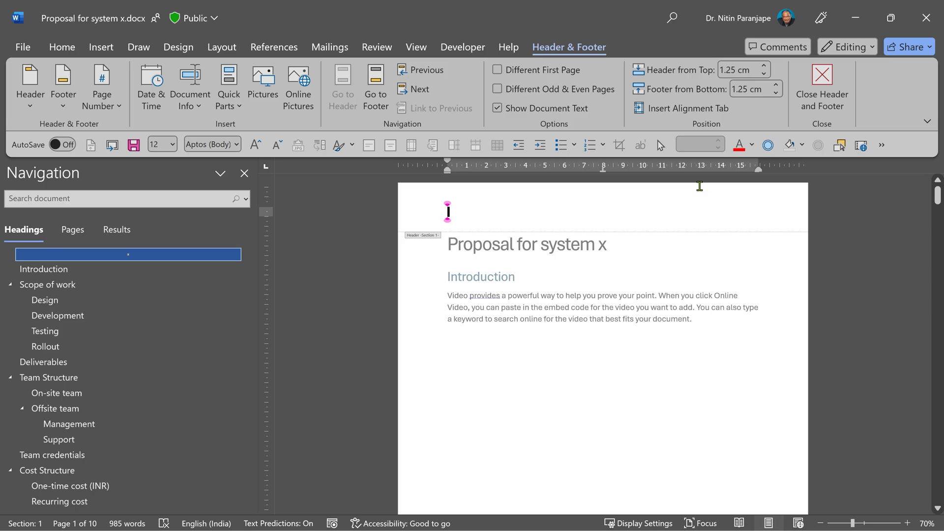
pyautogui.click(102, 88)
pyautogui.moveTo(147, 128)
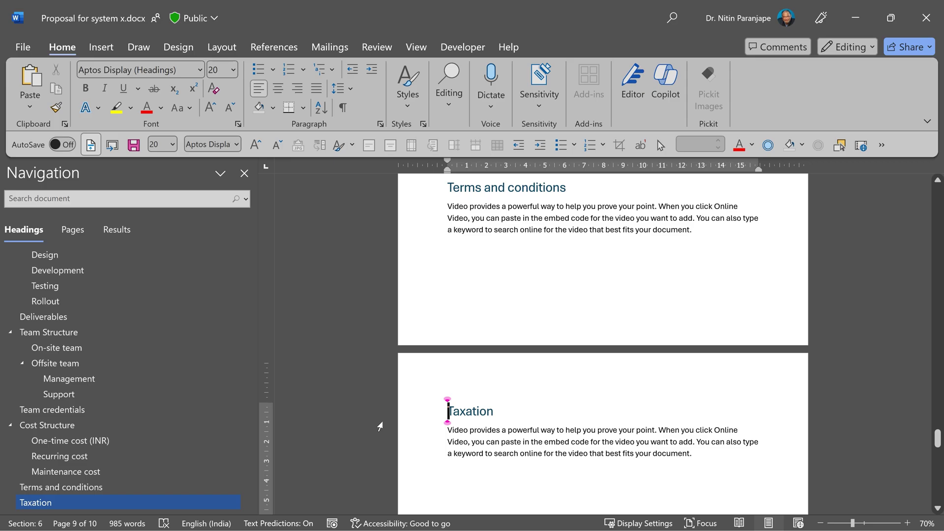
# Step: Open the header above the Cost Structure page for editing
pyautogui.scroll(10, 721, 415)
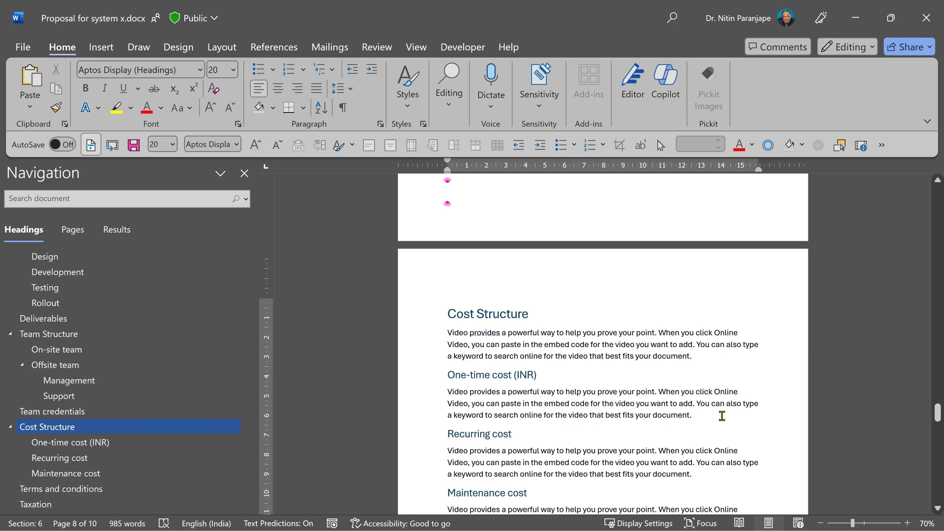
pyautogui.click(533, 266)
pyautogui.doubleClick(532, 266)
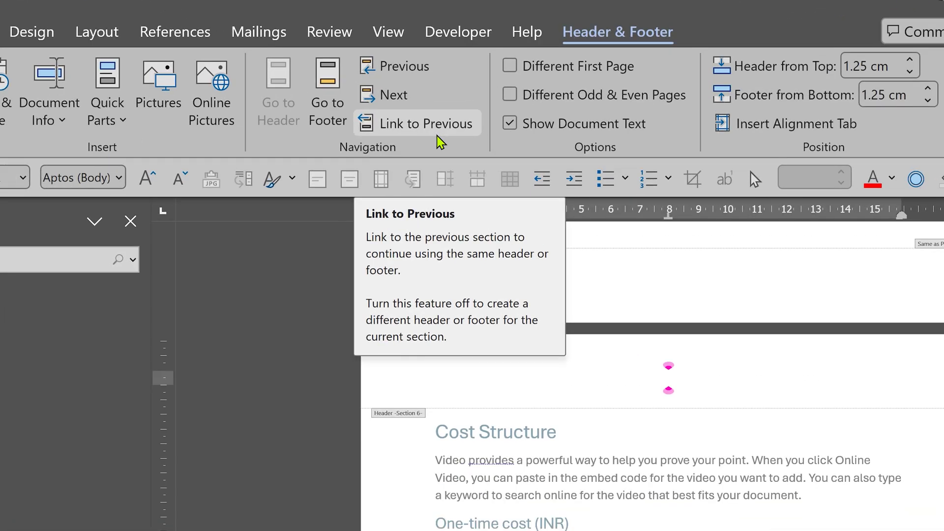
# Step: Link the Cost Structure header to the previous section, confirm, and close the header
pyautogui.click(437, 136)
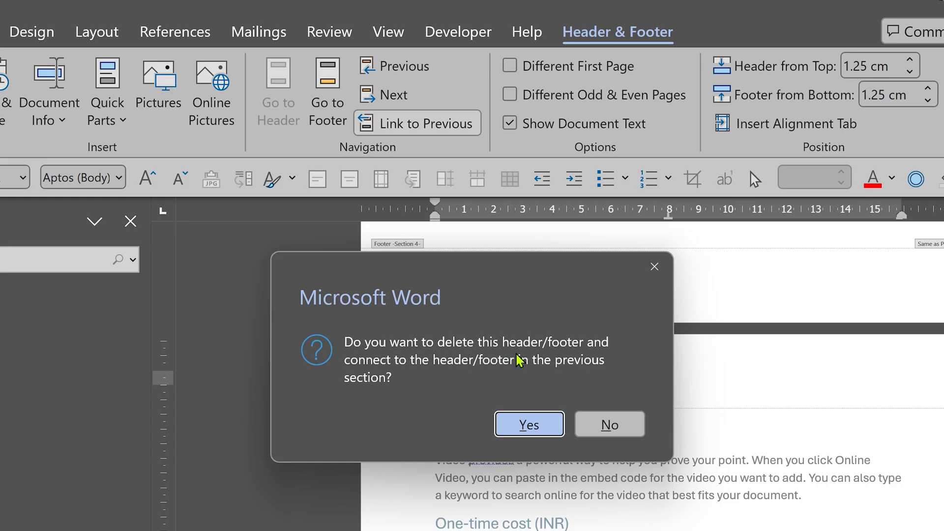
pyautogui.click(525, 425)
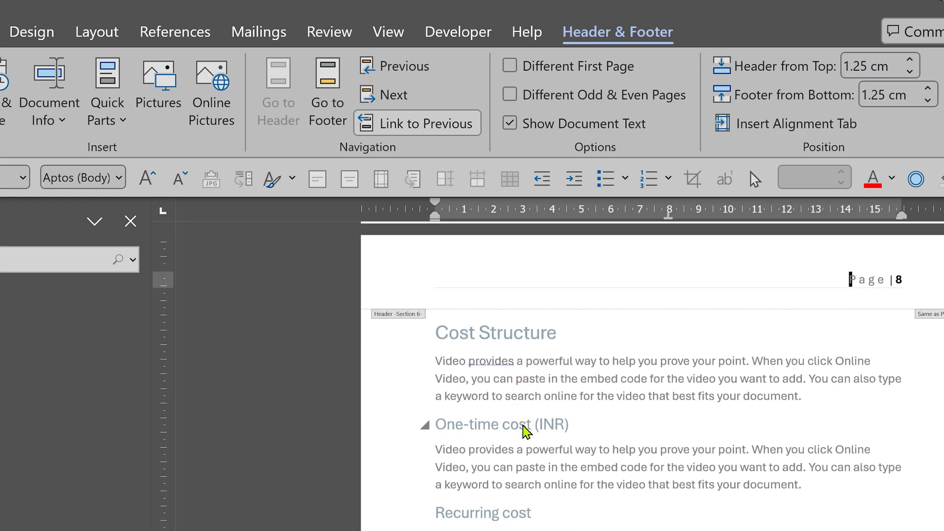
pyautogui.doubleClick(690, 485)
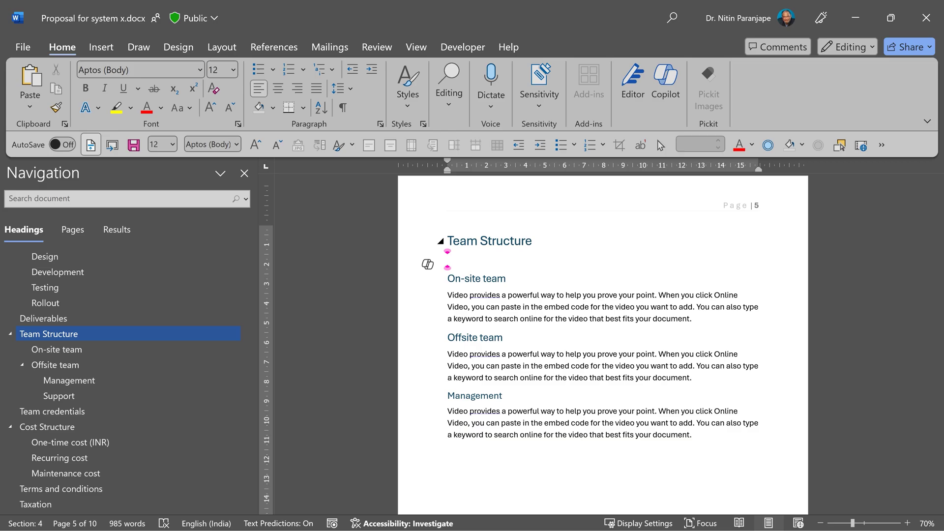
# Step: Add a =rand(1) paragraph under Team Structure, colour it red, and reopen a recent document
pyautogui.write('=ra')
pyautogui.write('(1)')
pyautogui.press('Return')
pyautogui.tripleClick(484, 259)
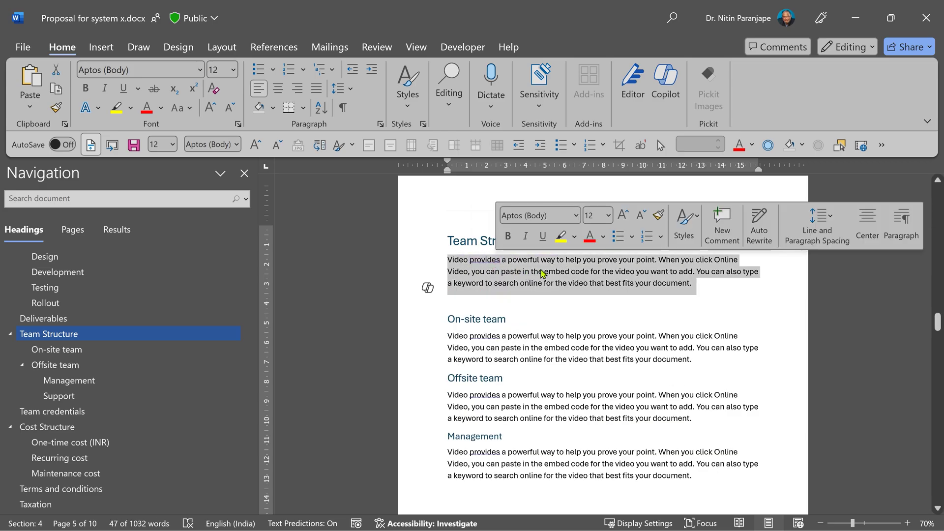
pyautogui.click(590, 236)
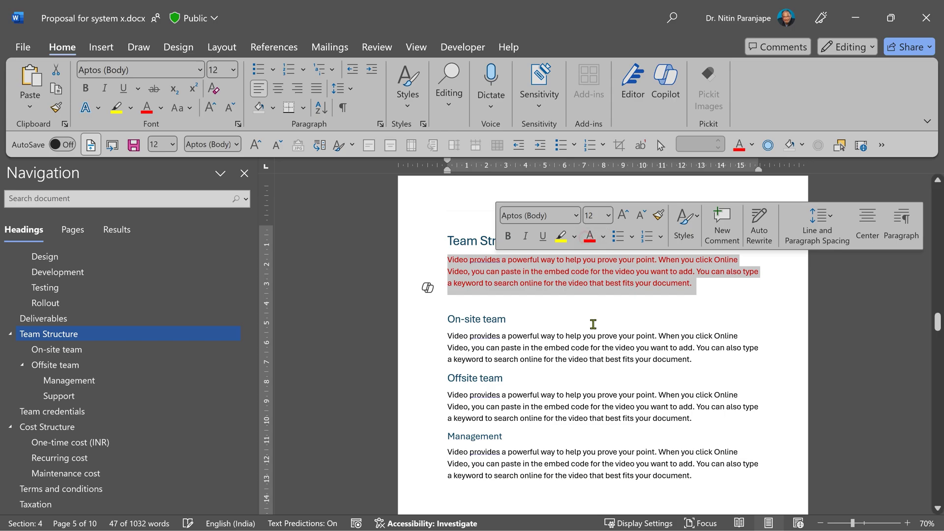
pyautogui.hotkey('alt', 'f')
pyautogui.click(291, 416)
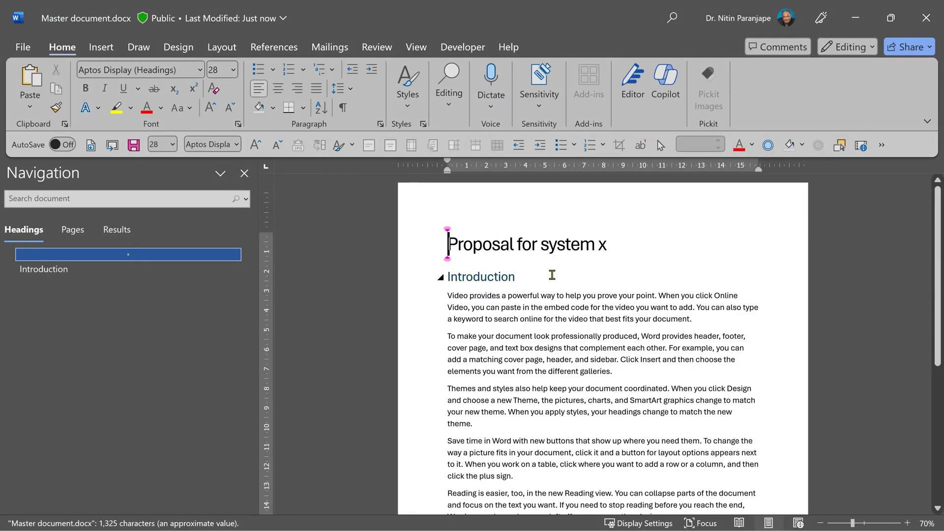
# Step: In Outline view, expand the subdocuments of Master.docx into their full content
pyautogui.scroll(-3, 560, 314)
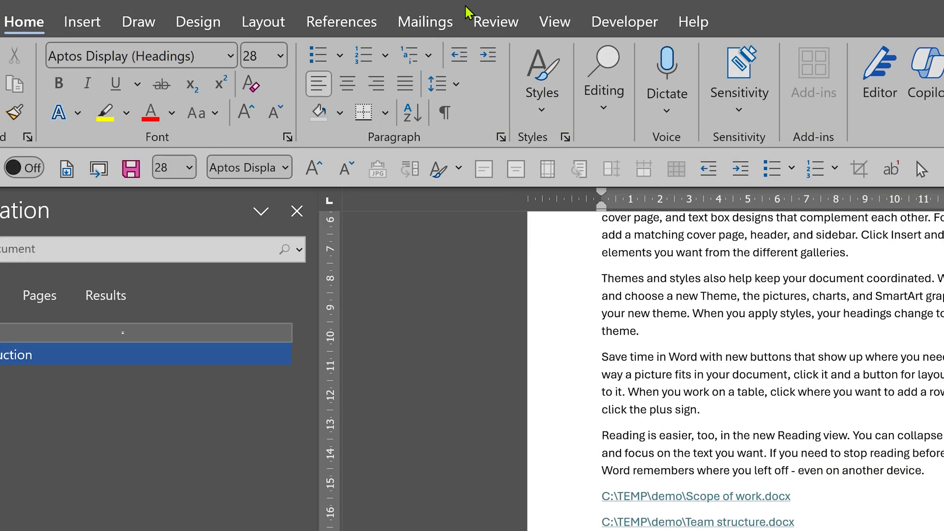
pyautogui.click(547, 33)
pyautogui.click(142, 57)
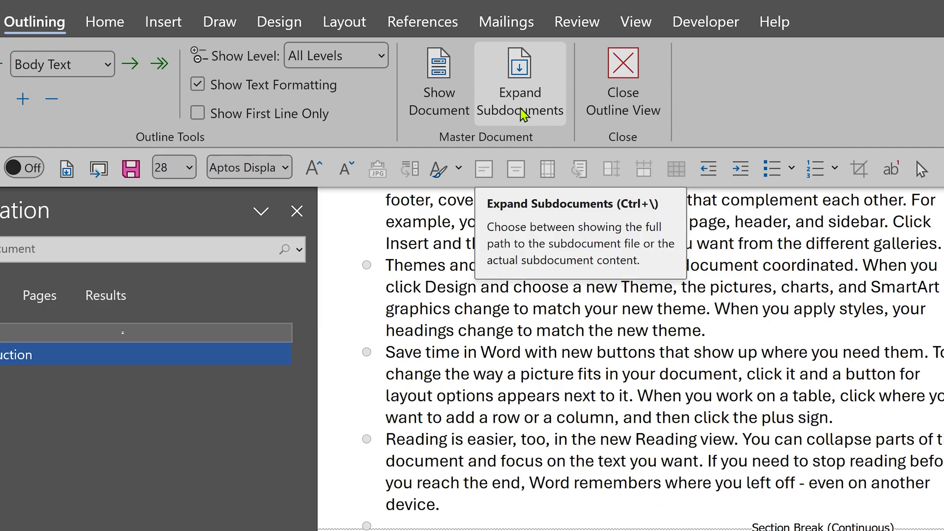
pyautogui.click(521, 110)
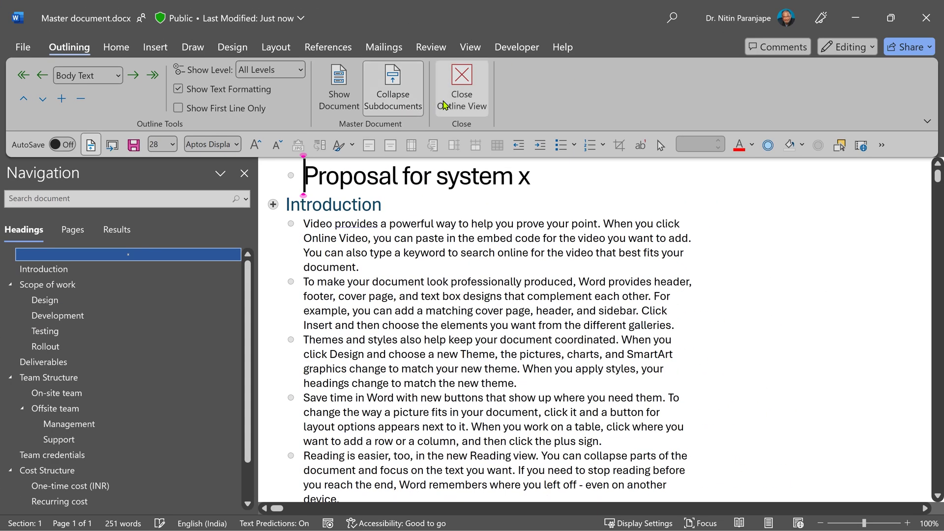
pyautogui.click(461, 86)
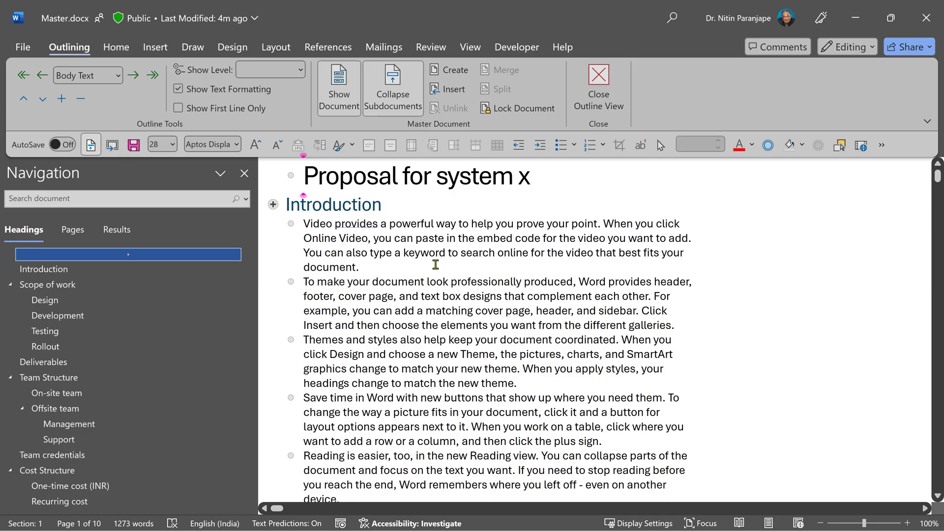
# Step: Switch Master.docx to Print Layout using Alt+V, P
pyautogui.hotkey('alt', 'v')
pyautogui.press('p')
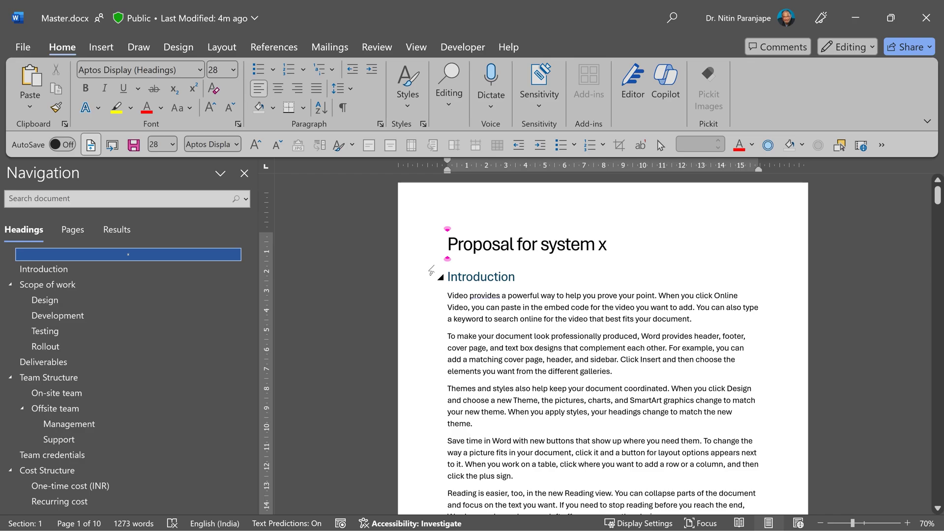